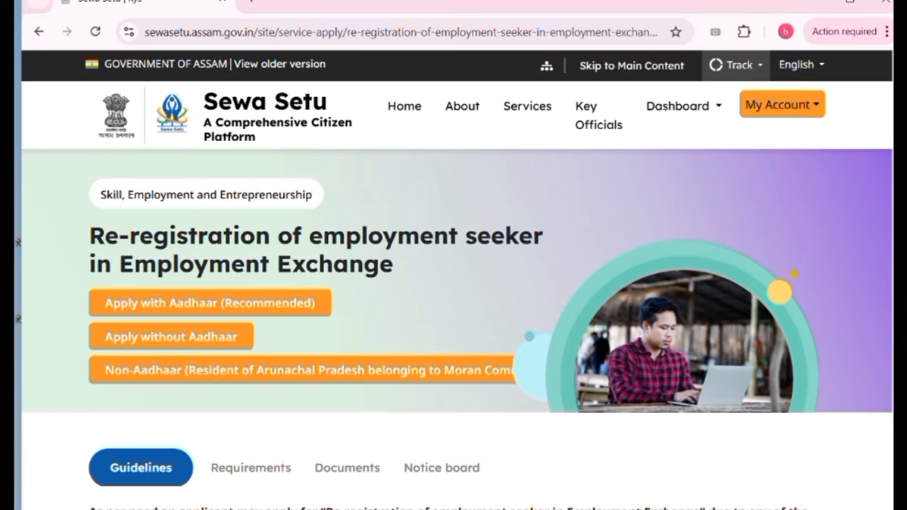
Search for "employment exchange renewal assam" in a new tab and start the re-registration application with Aadhaar on Sewa Setu
{"action": "left_click", "coordinate": [253, 2]}
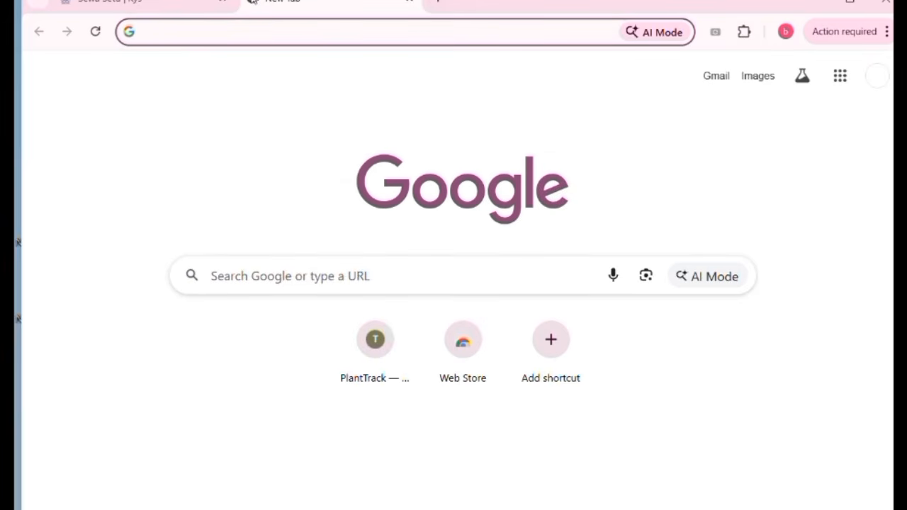
{"action": "left_click", "coordinate": [188, 25]}
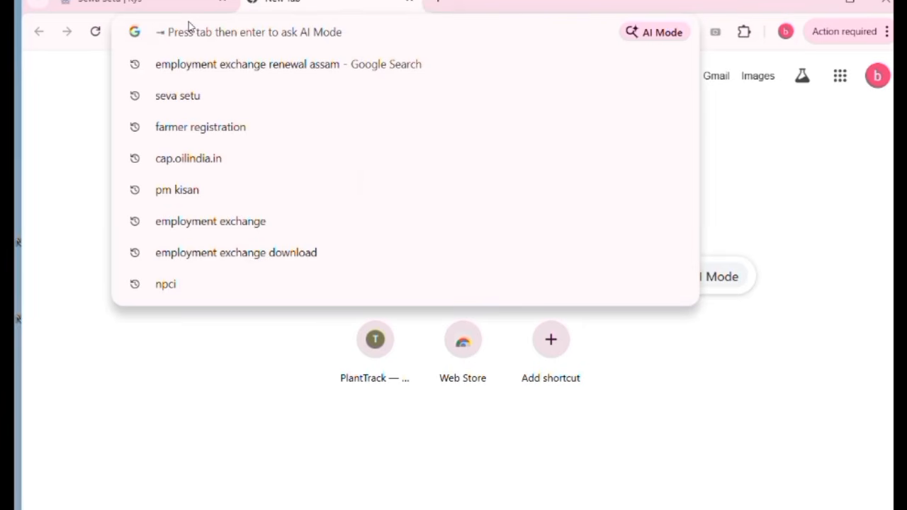
{"action": "left_click", "coordinate": [187, 74]}
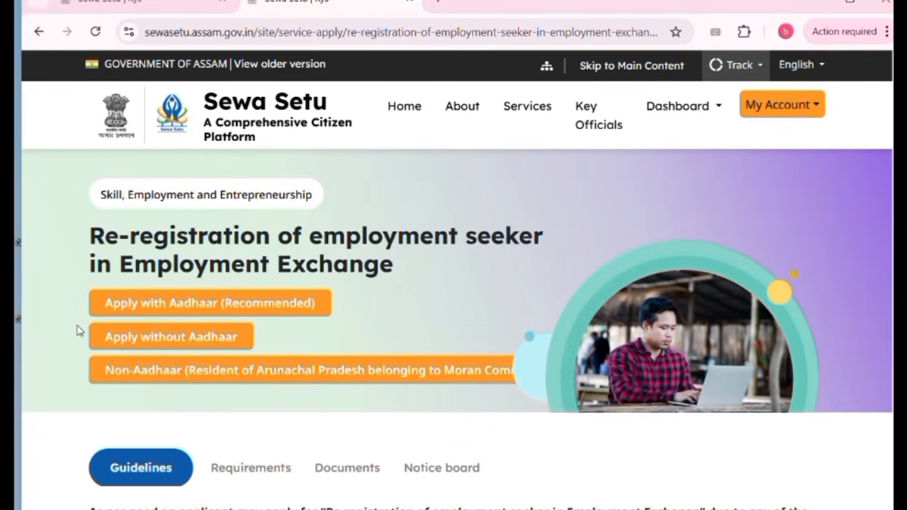
{"action": "left_click", "coordinate": [142, 312]}
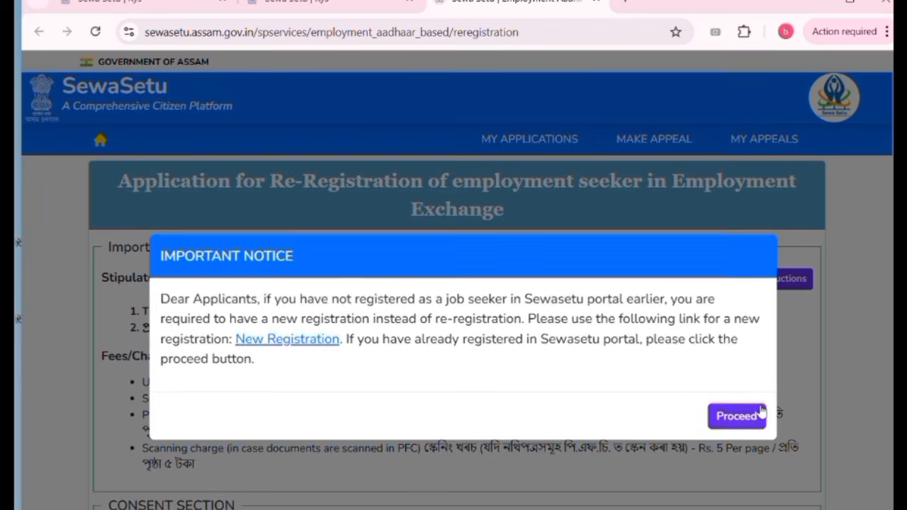
Proceed past the important notice and accept the declaration in the Aadhaar holder consent section
{"action": "left_click", "coordinate": [736, 418]}
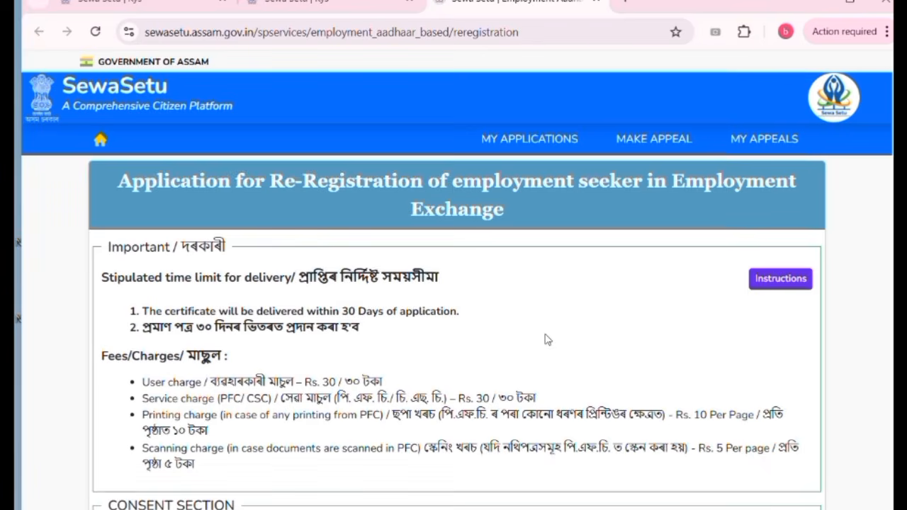
{"action": "scroll", "coordinate": [545, 339], "scroll_direction": "down", "scroll_amount": 5}
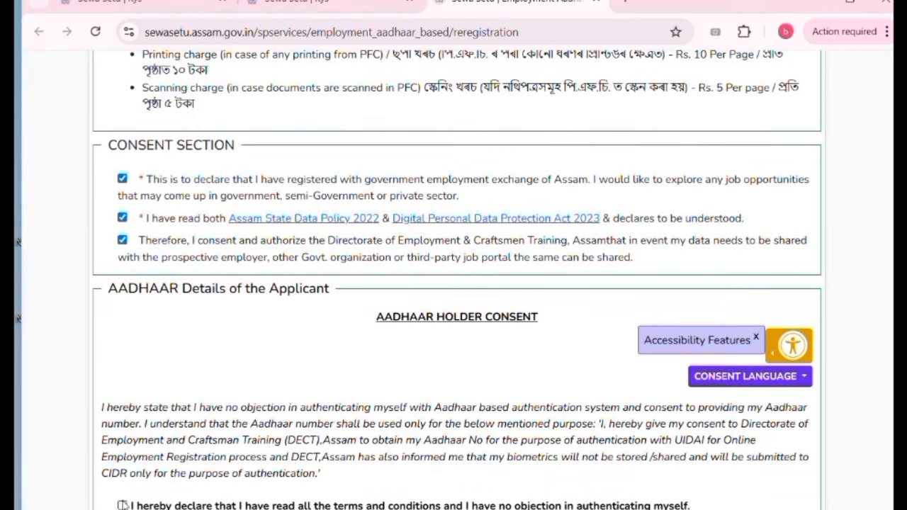
{"action": "left_click", "coordinate": [122, 505]}
{"action": "scroll", "coordinate": [444, 461], "scroll_direction": "down", "scroll_amount": 2}
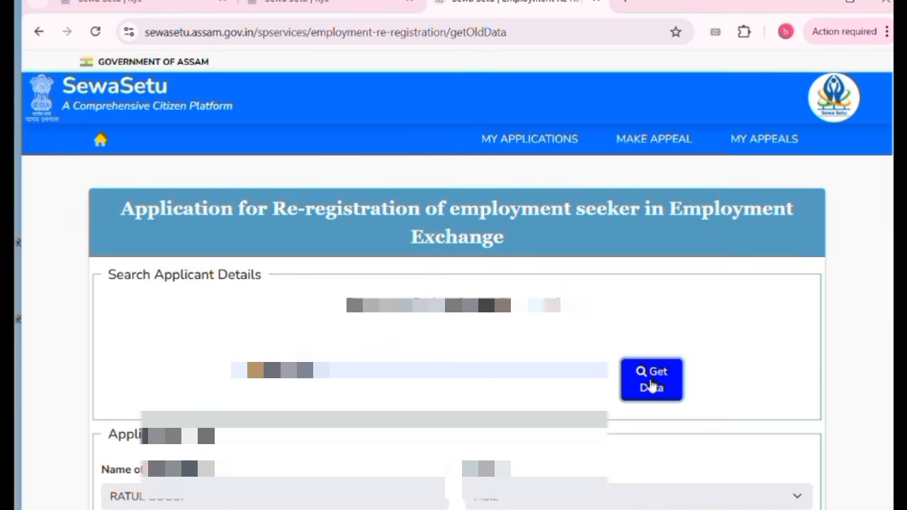
Set the type of re-registration to Profile Update below the applicant's details and continue to the application form
{"action": "scroll", "coordinate": [651, 385], "scroll_direction": "down", "scroll_amount": 3}
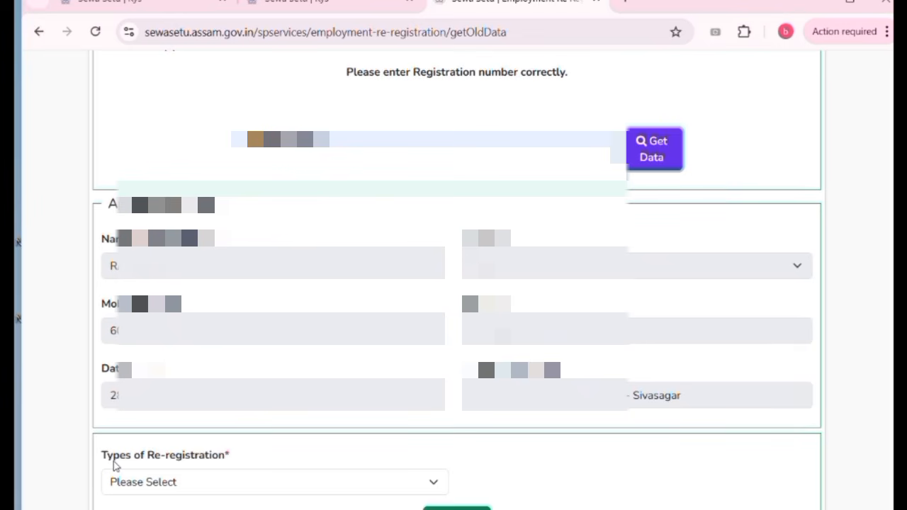
{"action": "left_click", "coordinate": [183, 476]}
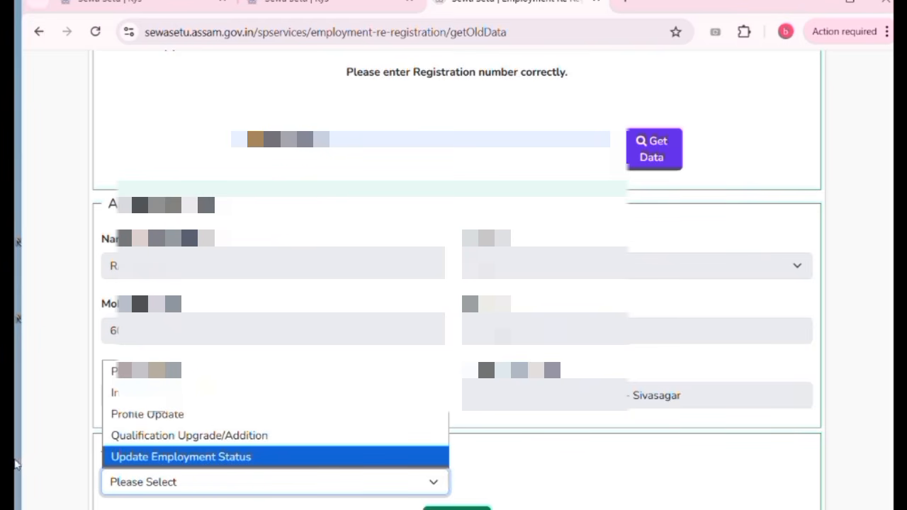
{"action": "left_click", "coordinate": [114, 418]}
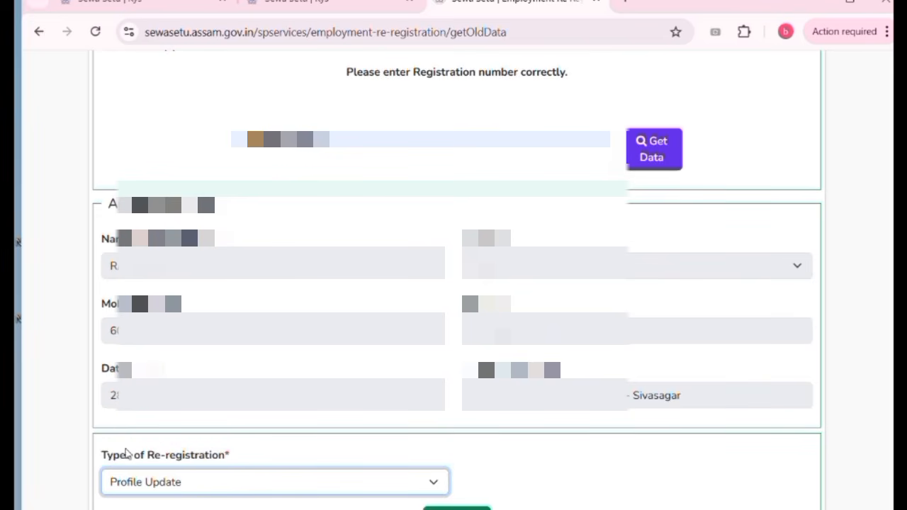
{"action": "left_click", "coordinate": [457, 508]}
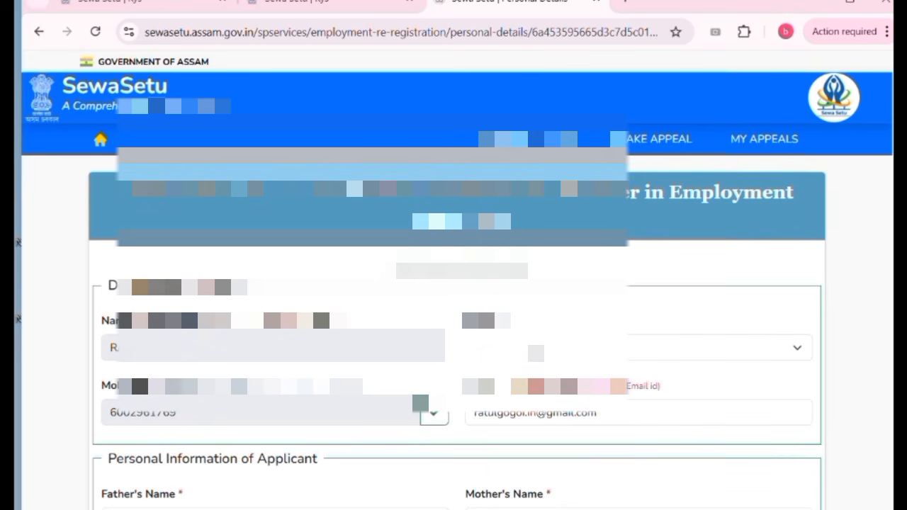
Review the applicant's details, personal information and physical attributes, and save them to move on to the address section
{"action": "scroll", "coordinate": [337, 414], "scroll_direction": "down", "scroll_amount": 1}
{"action": "scroll", "coordinate": [336, 414], "scroll_direction": "down", "scroll_amount": 2}
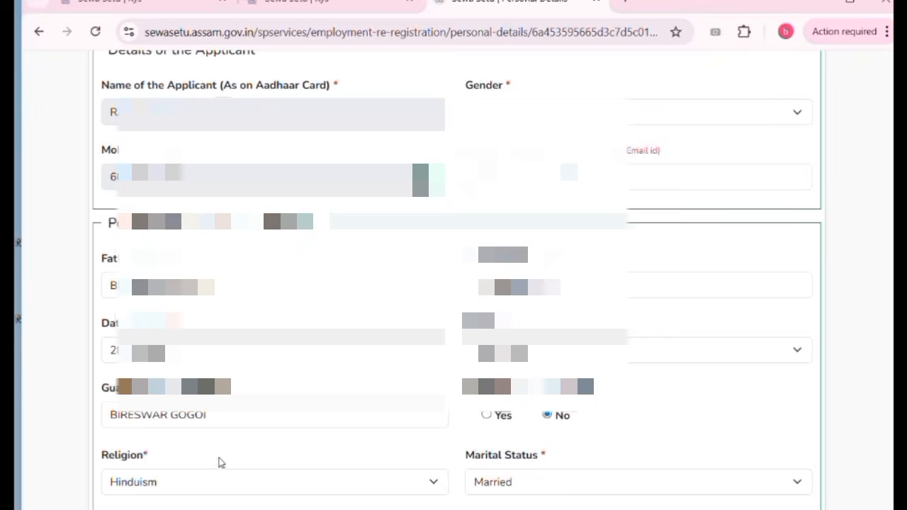
{"action": "scroll", "coordinate": [218, 462], "scroll_direction": "down", "scroll_amount": 2}
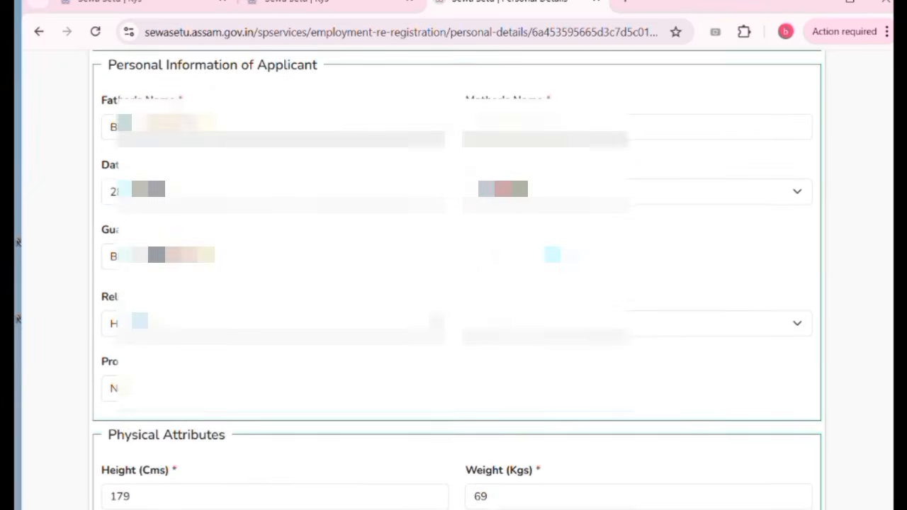
{"action": "scroll", "coordinate": [111, 372], "scroll_direction": "down", "scroll_amount": 1}
{"action": "scroll", "coordinate": [453, 284], "scroll_direction": "down", "scroll_amount": 1}
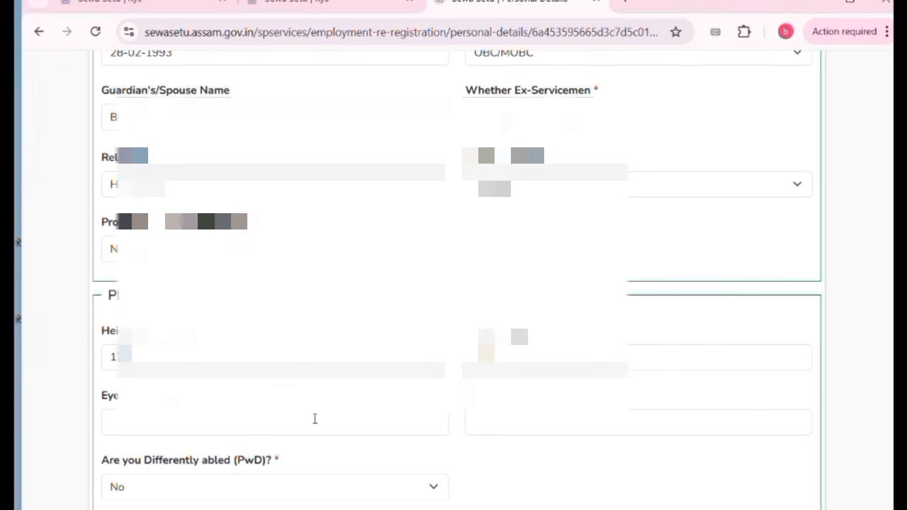
{"action": "scroll", "coordinate": [315, 418], "scroll_direction": "up", "scroll_amount": 4}
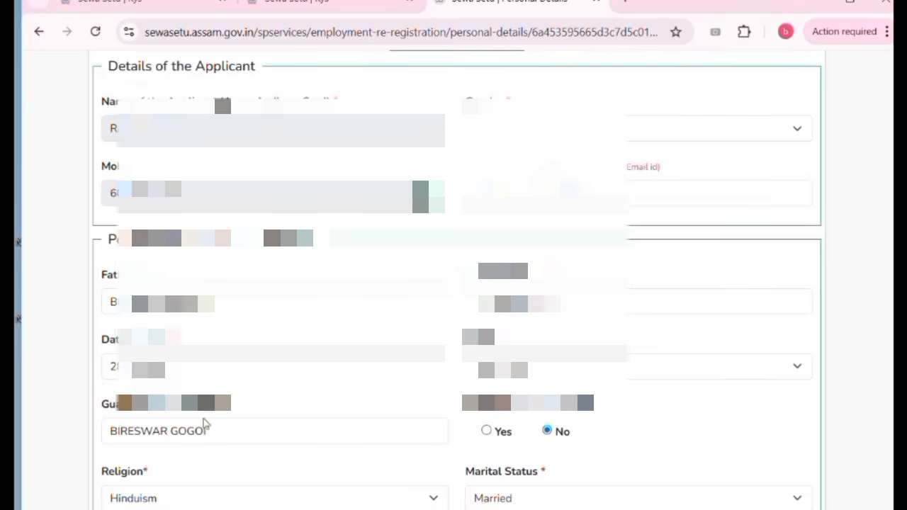
{"action": "scroll", "coordinate": [396, 419], "scroll_direction": "up", "scroll_amount": 3}
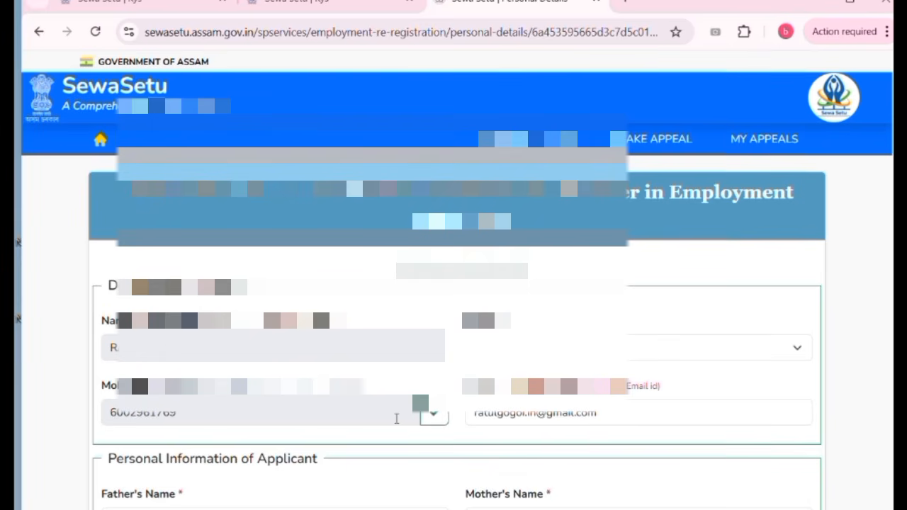
{"action": "scroll", "coordinate": [396, 419], "scroll_direction": "down", "scroll_amount": 1}
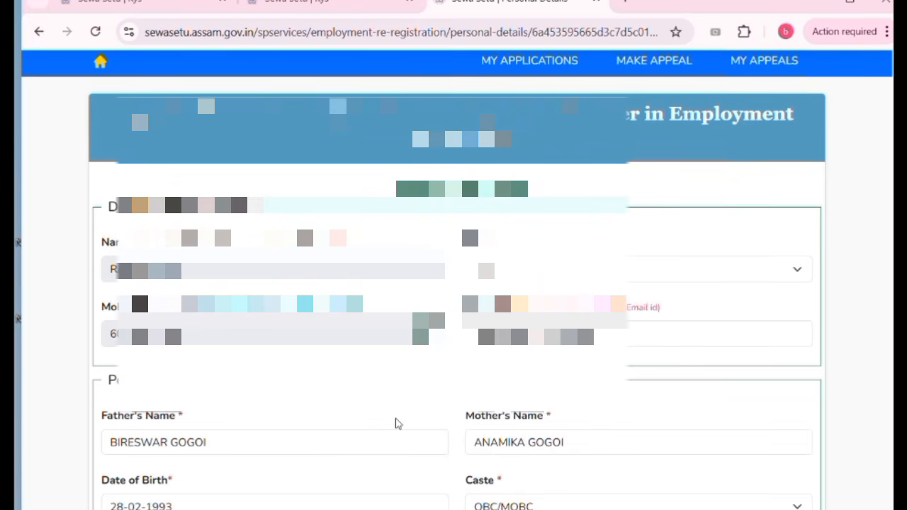
{"action": "scroll", "coordinate": [395, 423], "scroll_direction": "down", "scroll_amount": 5}
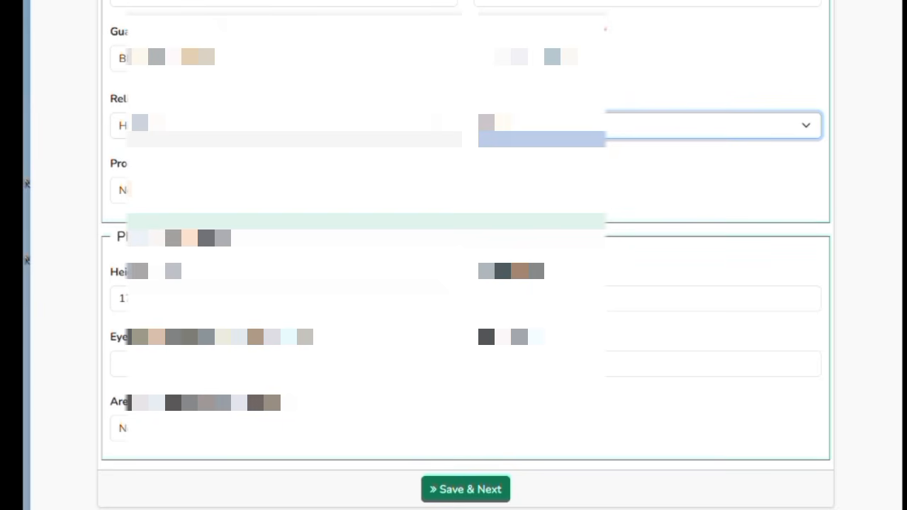
{"action": "left_click", "coordinate": [453, 488]}
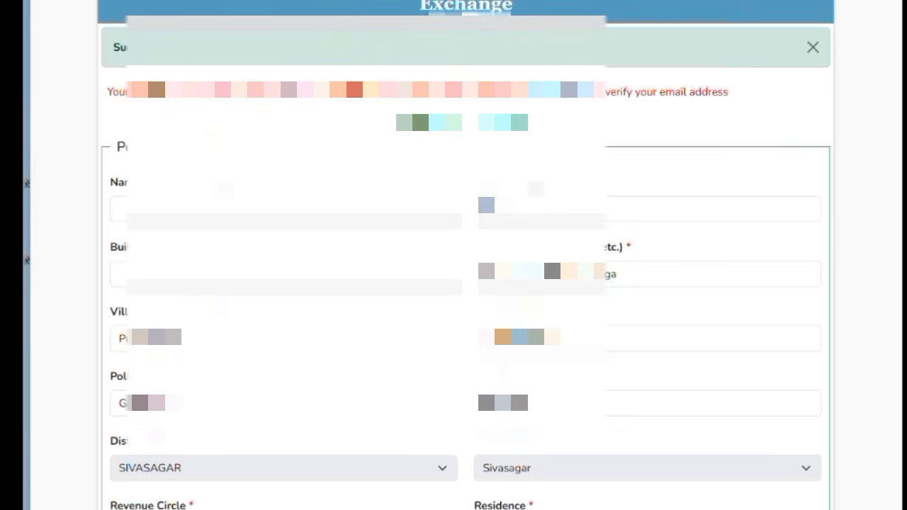
Review the permanent and communication address details and save them to continue
{"action": "scroll", "coordinate": [497, 315], "scroll_direction": "down", "scroll_amount": 1}
{"action": "scroll", "coordinate": [453, 283], "scroll_direction": "down", "scroll_amount": 5}
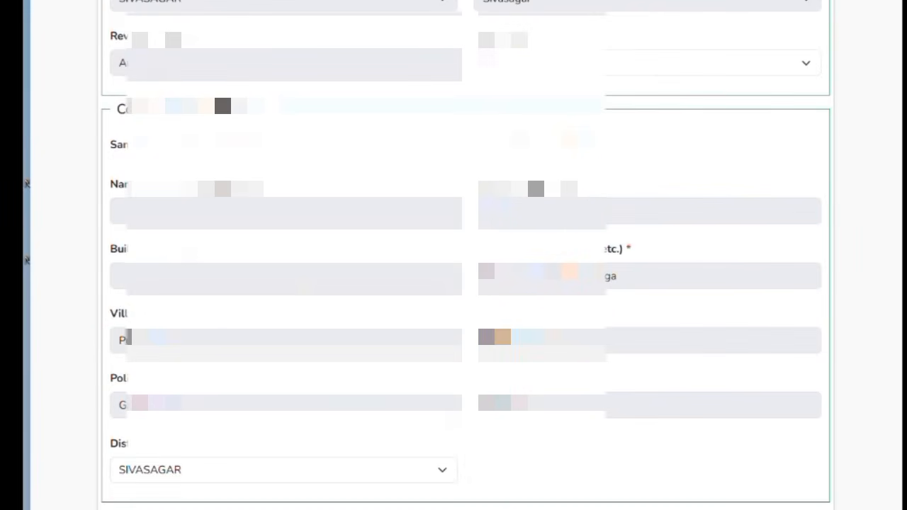
{"action": "scroll", "coordinate": [454, 283], "scroll_direction": "down", "scroll_amount": 1}
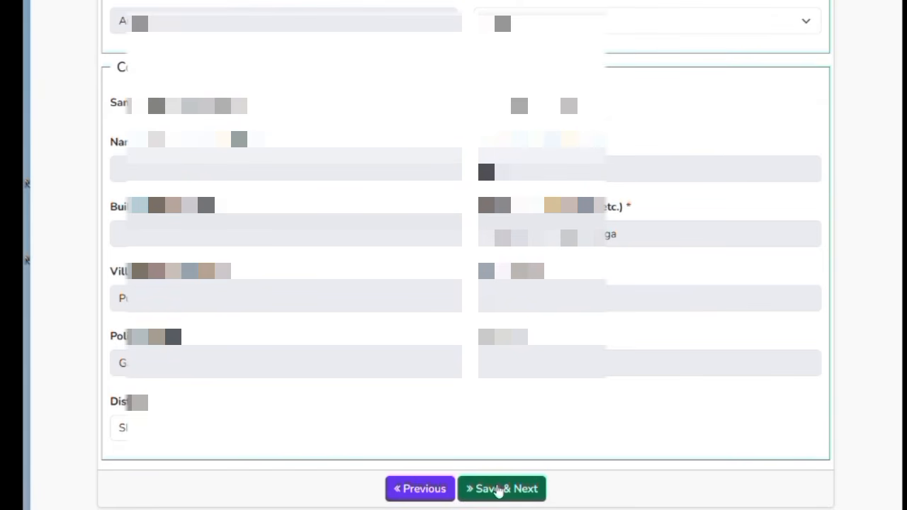
{"action": "left_click", "coordinate": [498, 490]}
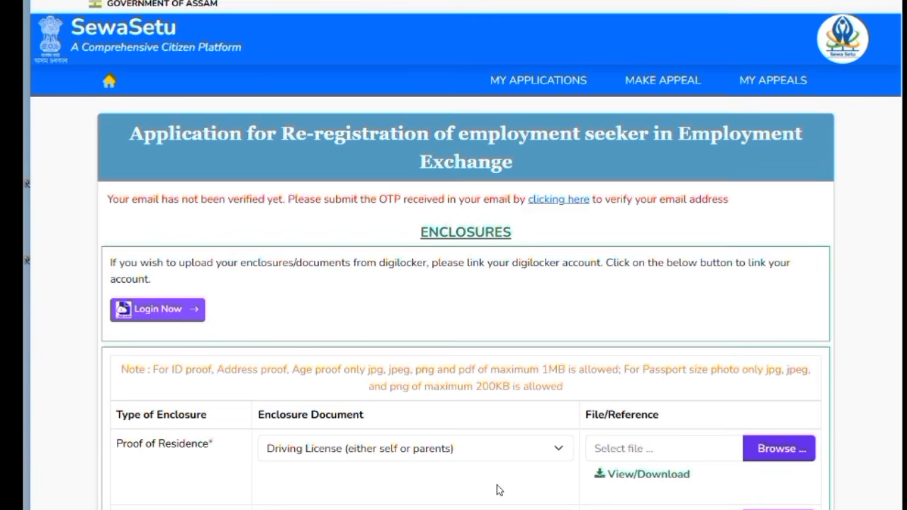
Review the enclosure documents, accept the terms and conditions declaration, and save the enclosures to open the application preview
{"action": "scroll", "coordinate": [496, 488], "scroll_direction": "down", "scroll_amount": 2}
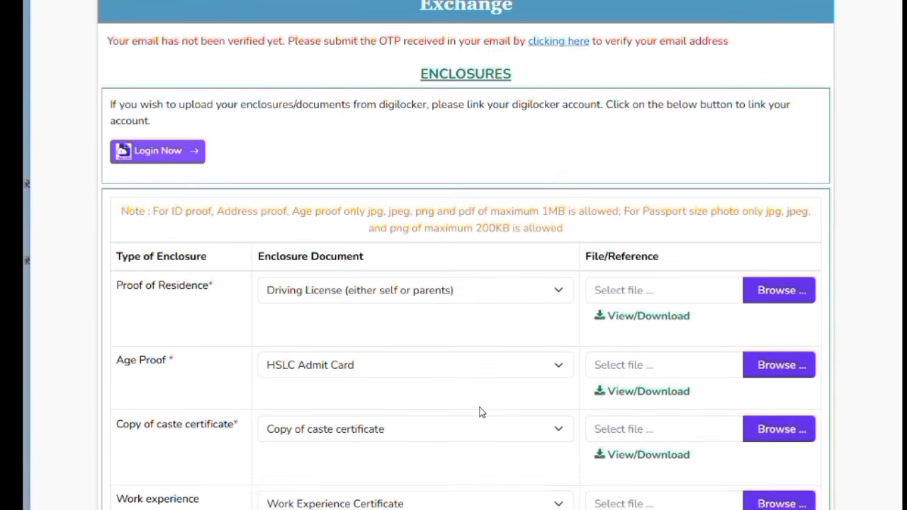
{"action": "scroll", "coordinate": [480, 412], "scroll_direction": "down", "scroll_amount": 1}
{"action": "scroll", "coordinate": [479, 412], "scroll_direction": "up", "scroll_amount": 3}
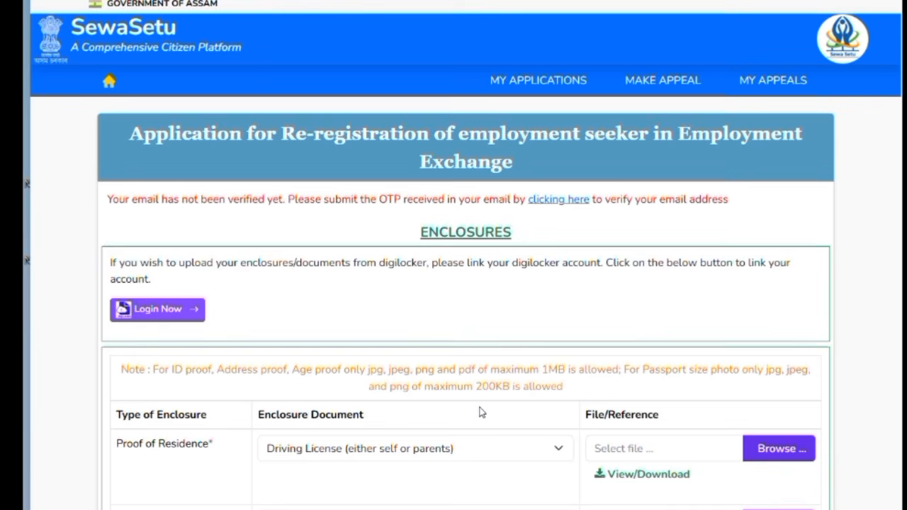
{"action": "scroll", "coordinate": [480, 412], "scroll_direction": "down", "scroll_amount": 5}
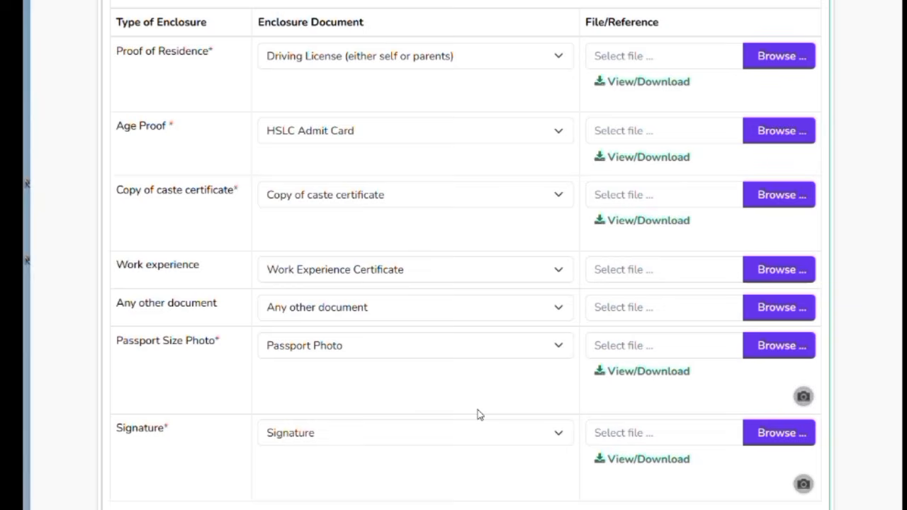
{"action": "scroll", "coordinate": [479, 415], "scroll_direction": "down", "scroll_amount": 2}
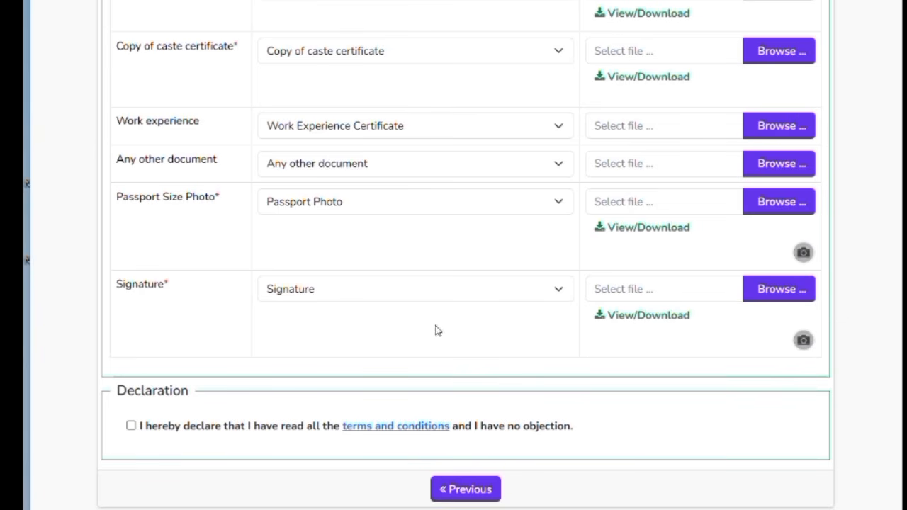
{"action": "left_click", "coordinate": [131, 425]}
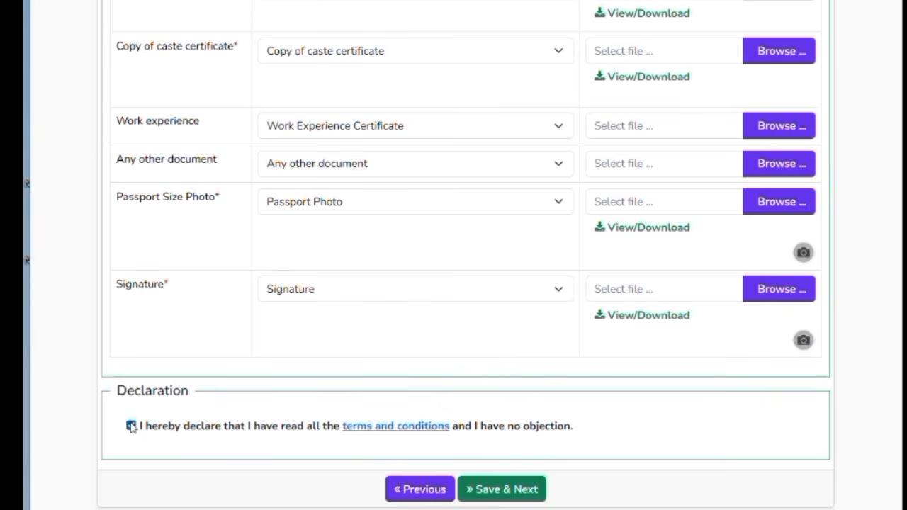
{"action": "left_click", "coordinate": [510, 490]}
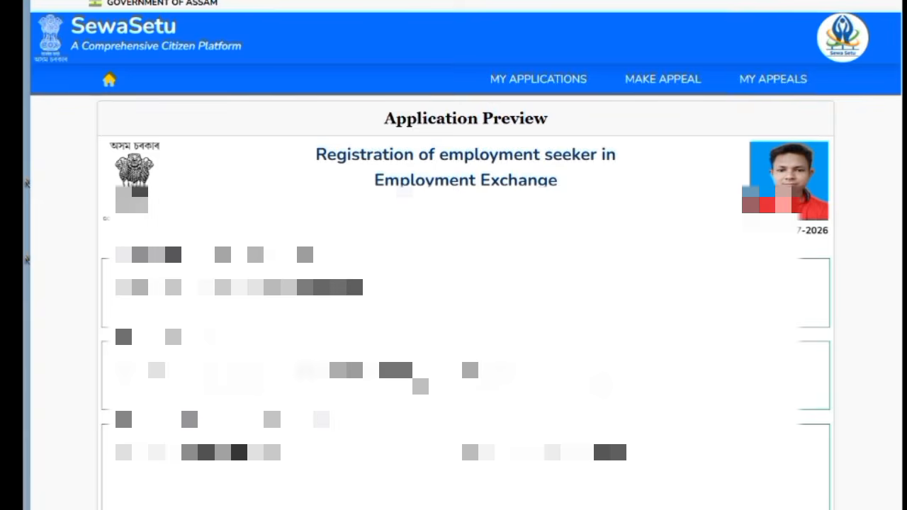
Review the full application preview down to its enclosures and proceed to the payment page
{"action": "scroll", "coordinate": [464, 284], "scroll_direction": "down", "scroll_amount": 1}
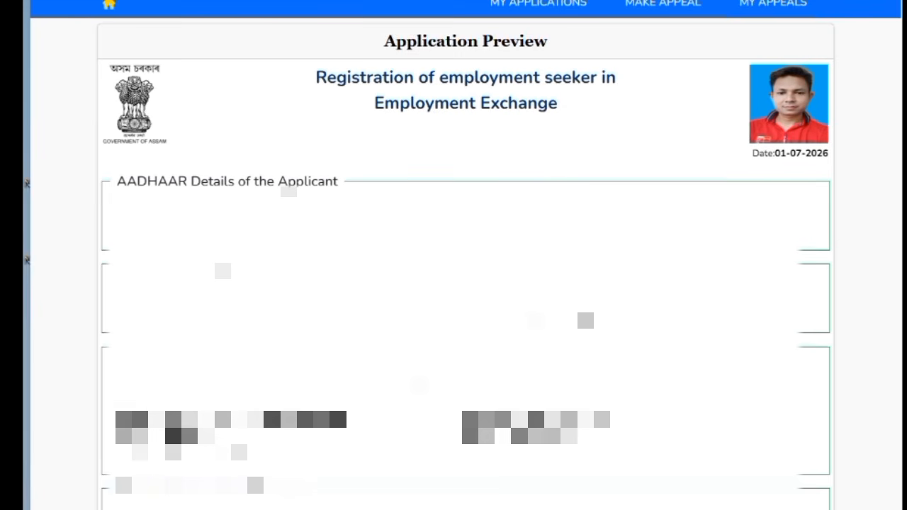
{"action": "scroll", "coordinate": [465, 283], "scroll_direction": "down", "scroll_amount": 10}
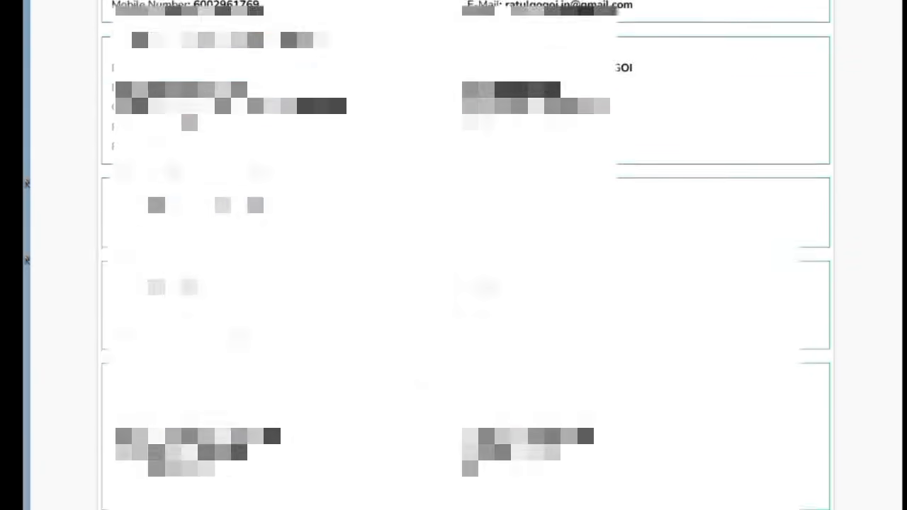
{"action": "scroll", "coordinate": [465, 283], "scroll_direction": "down", "scroll_amount": 15}
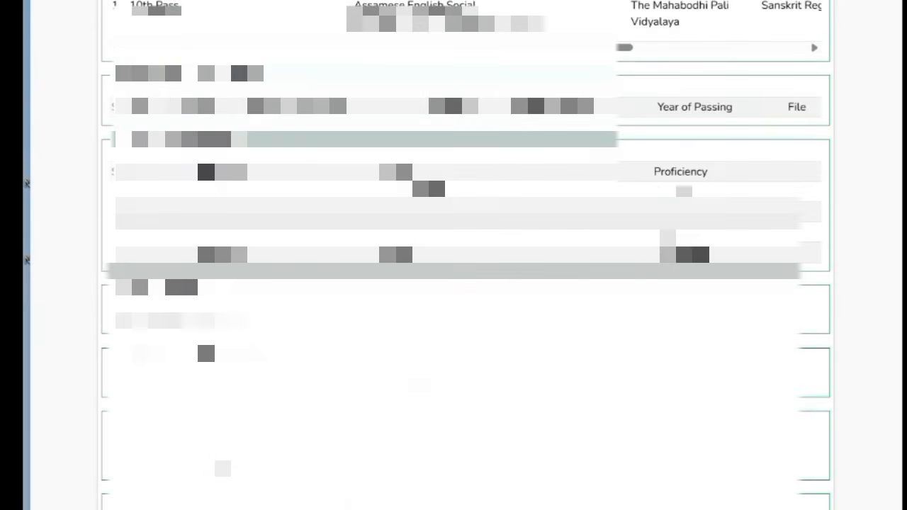
{"action": "scroll", "coordinate": [464, 284], "scroll_direction": "down", "scroll_amount": 3}
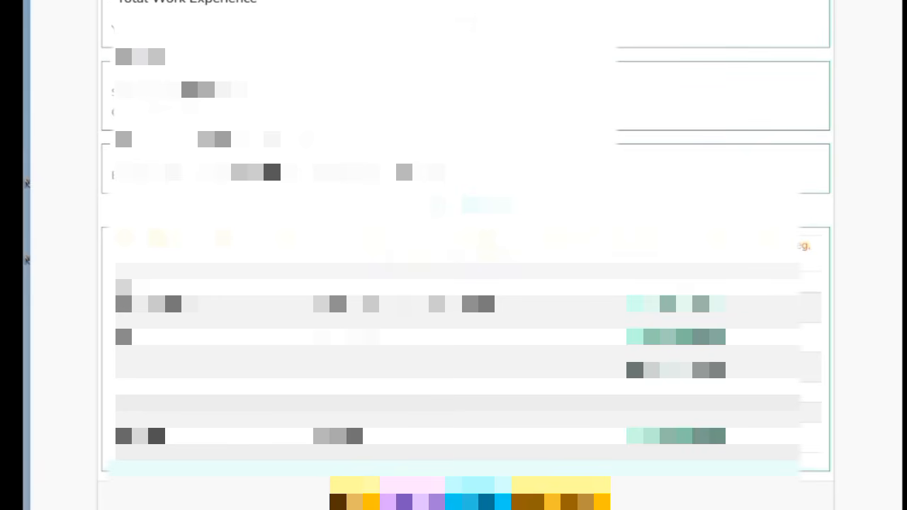
{"action": "left_click", "coordinate": [568, 502]}
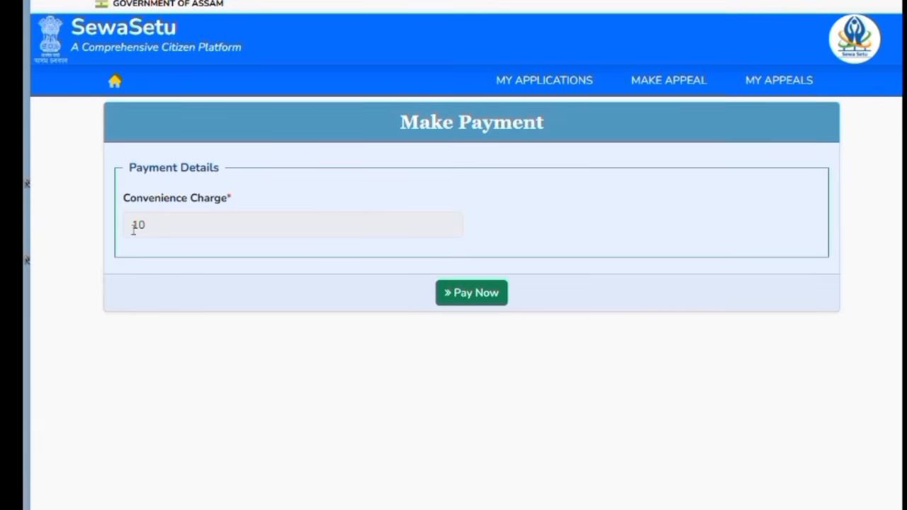
Start paying the convenience charge with Payment Gateway as the mode and YES BANK as the bank, and acknowledge the GRN notice
{"action": "left_click", "coordinate": [459, 290]}
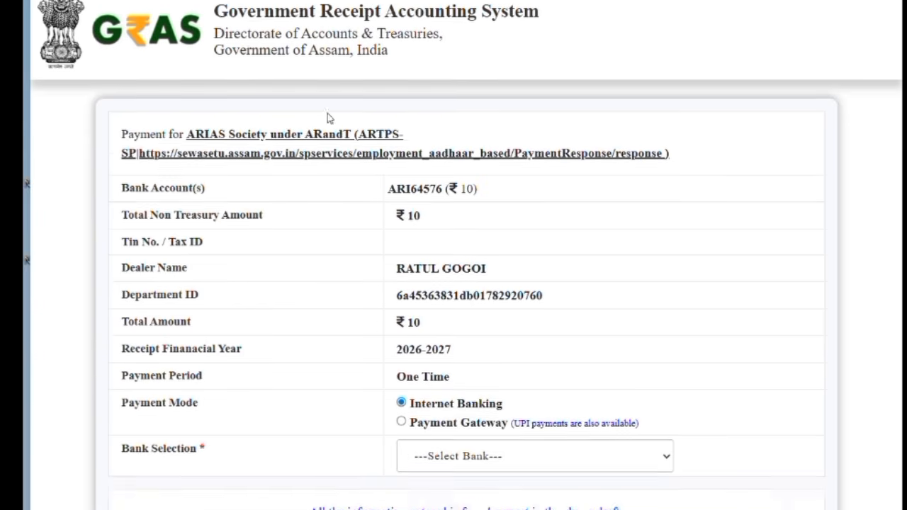
{"action": "scroll", "coordinate": [330, 118], "scroll_direction": "down", "scroll_amount": 4}
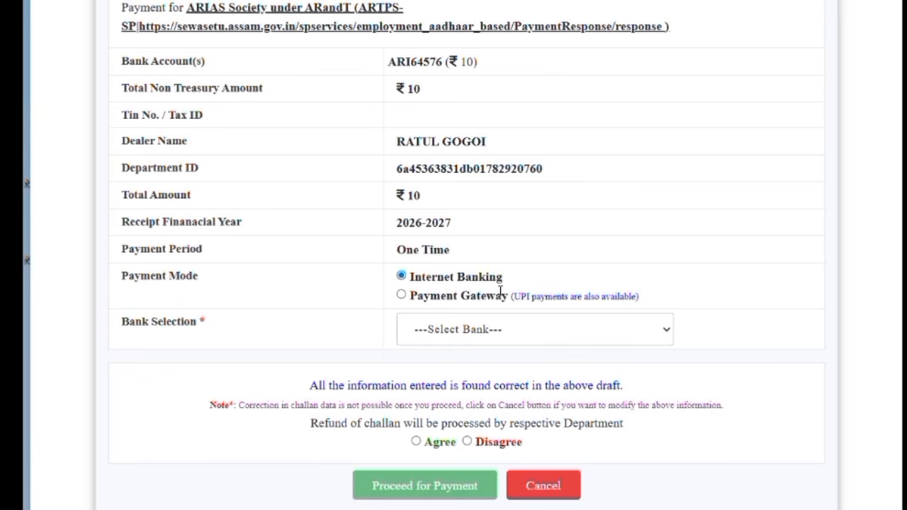
{"action": "left_click", "coordinate": [401, 297]}
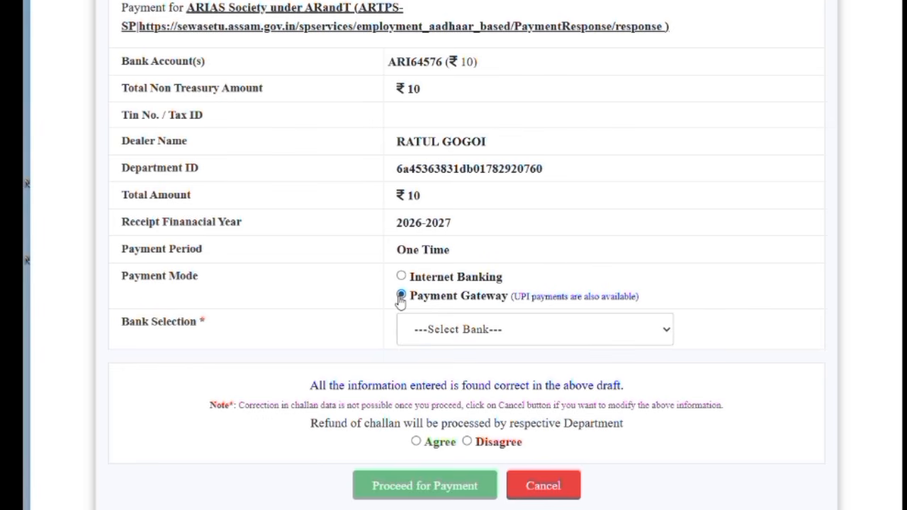
{"action": "left_click", "coordinate": [466, 340]}
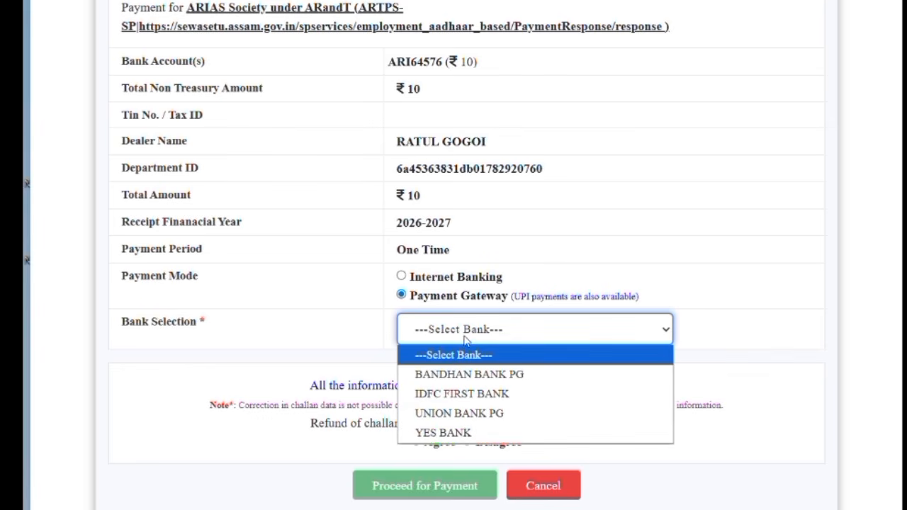
{"action": "left_click", "coordinate": [459, 434]}
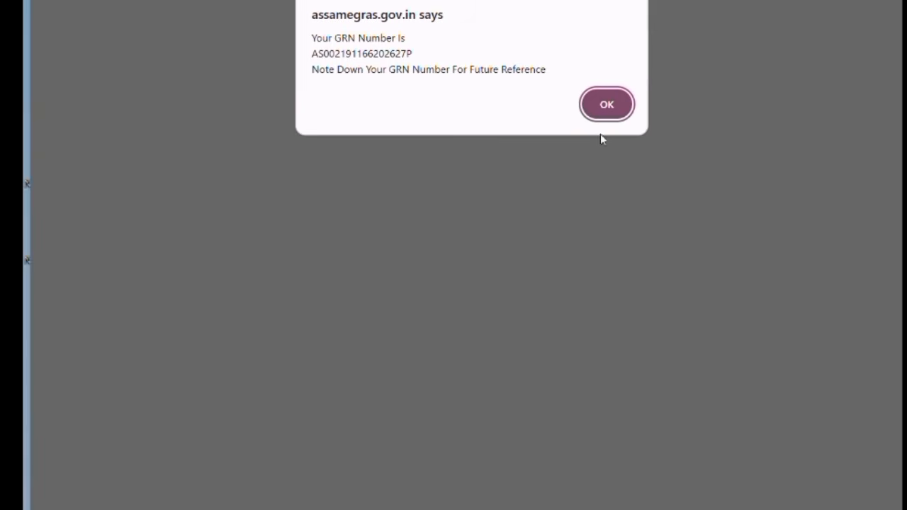
{"action": "left_click", "coordinate": [600, 109]}
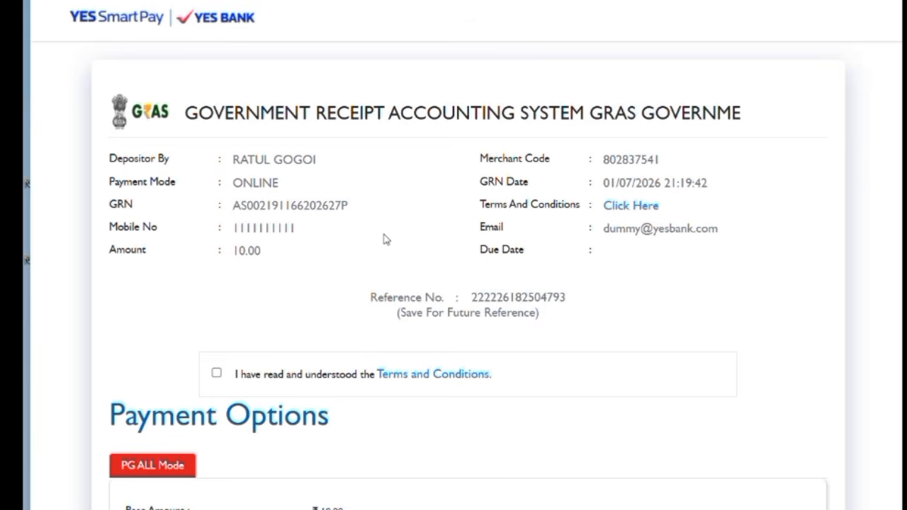
Accept the bank's payment terms and conditions, and choose UPI as the payment method with its QR code shown
{"action": "scroll", "coordinate": [368, 219], "scroll_direction": "down", "scroll_amount": 2}
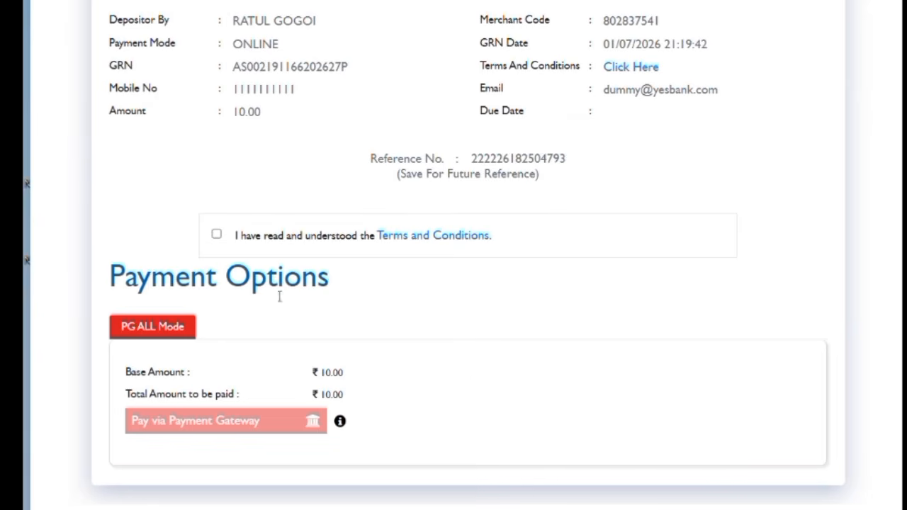
{"action": "left_click", "coordinate": [216, 234]}
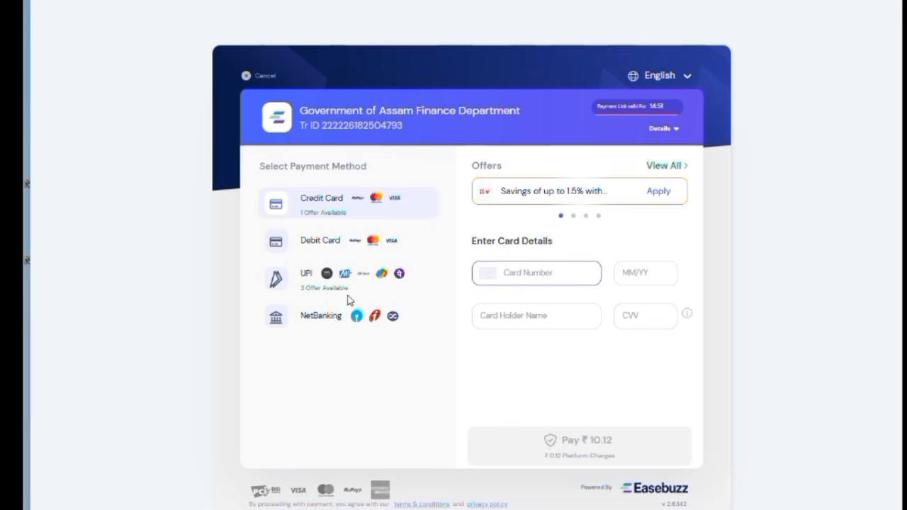
{"action": "left_click", "coordinate": [305, 283]}
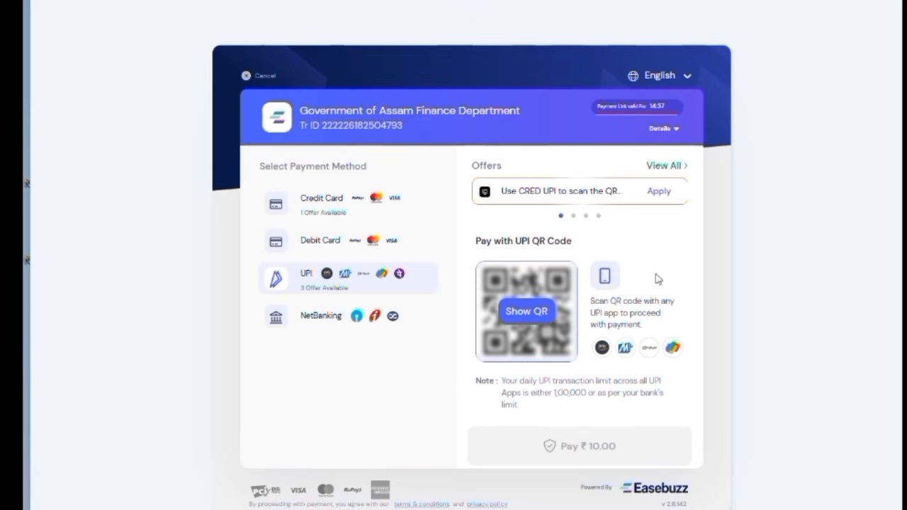
{"action": "left_click", "coordinate": [518, 318]}
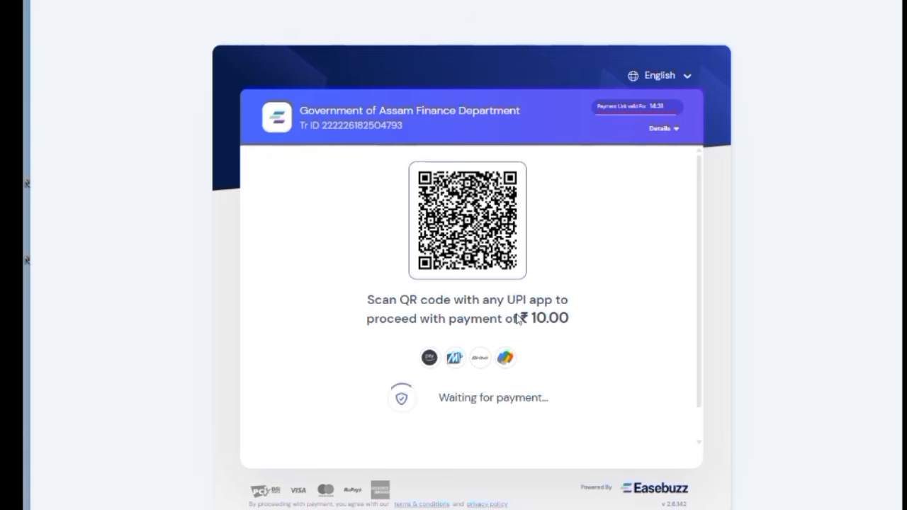